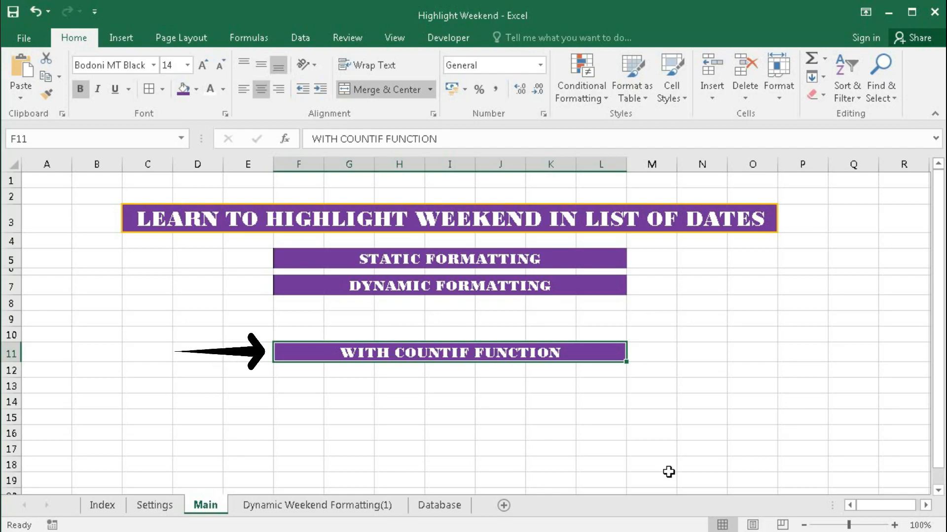
Step: Open the Dynamic Weekend Formatting(1) sheet and set the attendance month to April
{"action": "left_click", "coordinate": [360, 507]}
{"action": "left_click", "coordinate": [256, 380]}
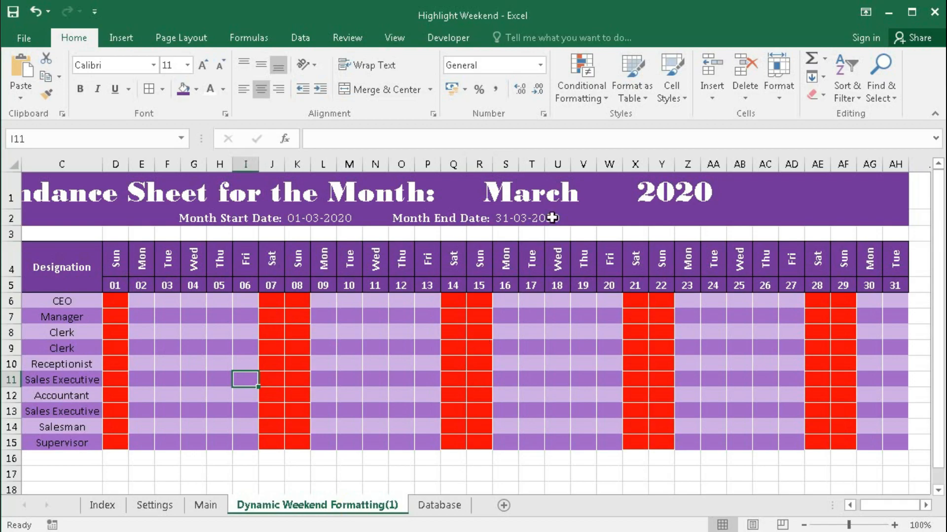
{"action": "left_click", "coordinate": [537, 197]}
{"action": "left_click", "coordinate": [629, 201]}
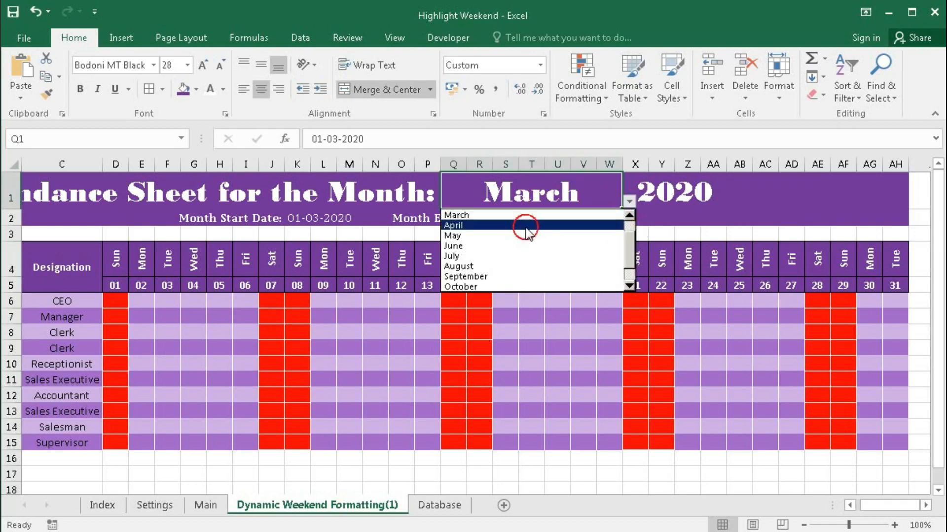
{"action": "left_click", "coordinate": [527, 227]}
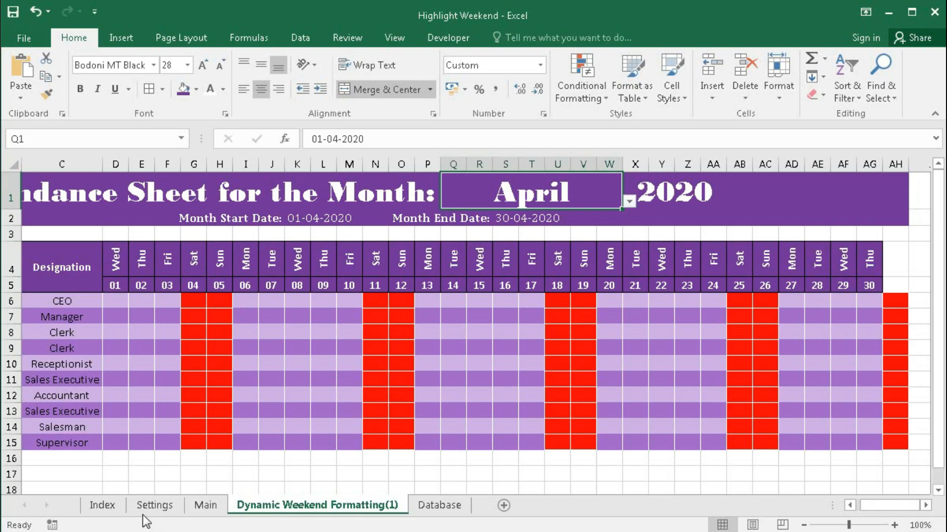
Step: Delete Sat from cell D4 of the Settings sheet's Week Day list, and check the attendance sheet's highlighting
{"action": "left_click", "coordinate": [153, 506]}
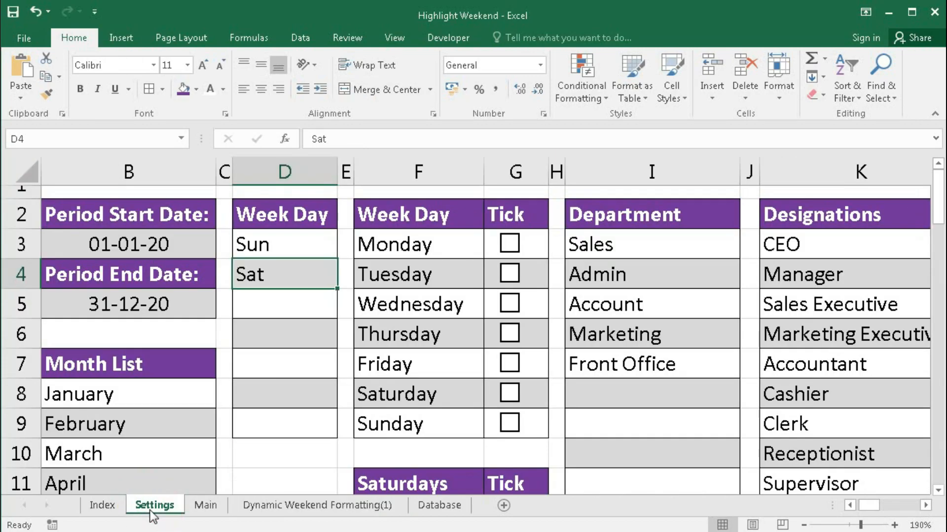
{"action": "left_click", "coordinate": [257, 242]}
{"action": "left_click", "coordinate": [291, 271]}
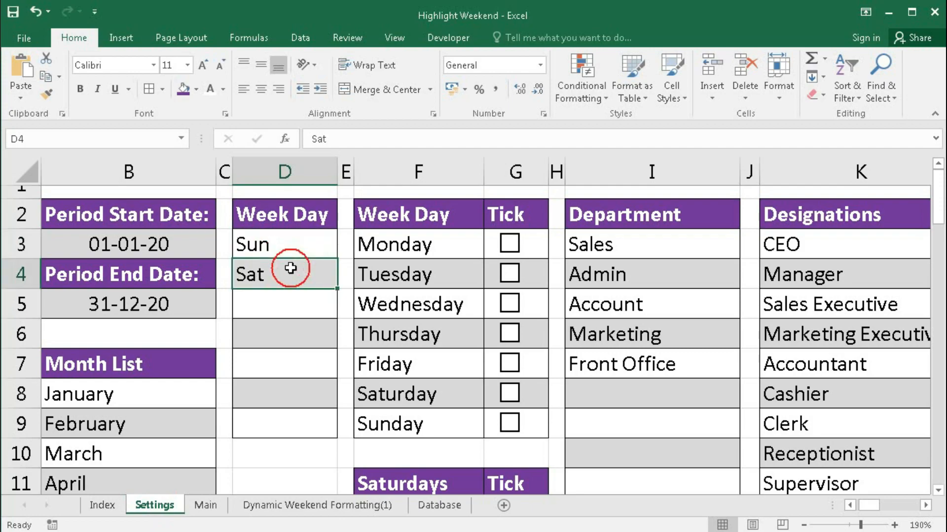
{"action": "key", "text": "Delete"}
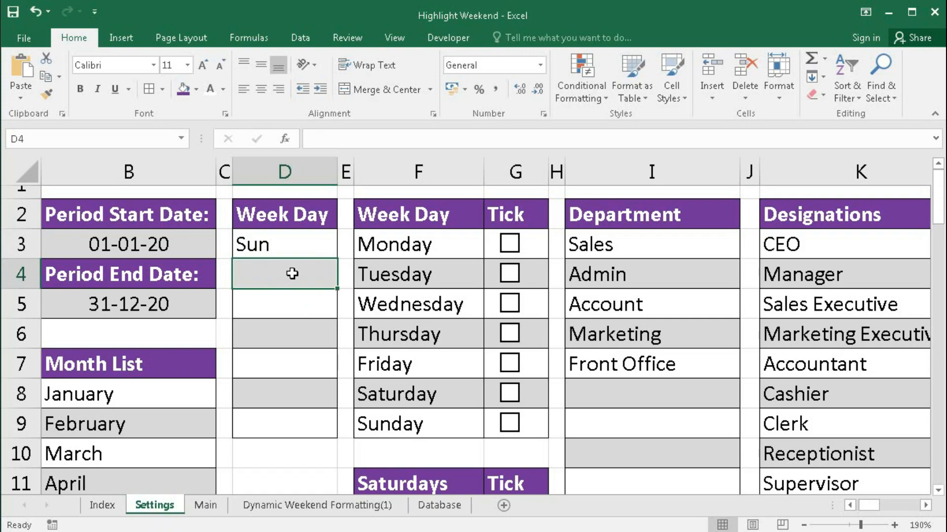
{"action": "left_click_drag", "start_coordinate": [275, 242], "coordinate": [268, 416]}
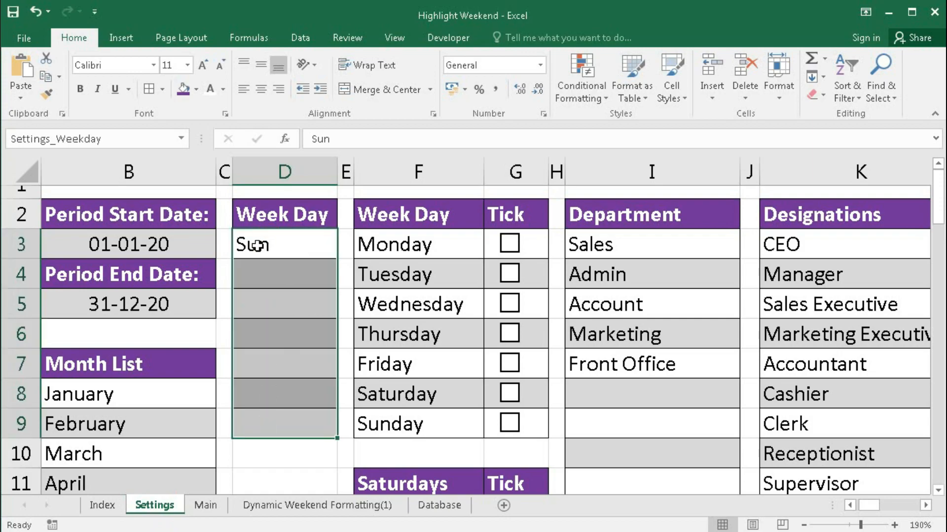
{"action": "left_click", "coordinate": [308, 507]}
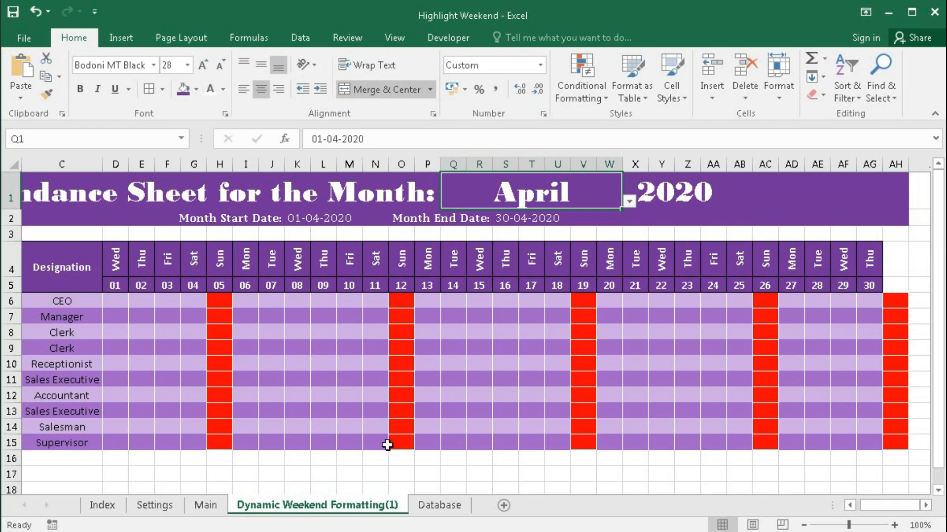
Step: Set cell D3 of the Settings sheet's Week Day list to Fri, and return to the attendance sheet
{"action": "left_click", "coordinate": [155, 507]}
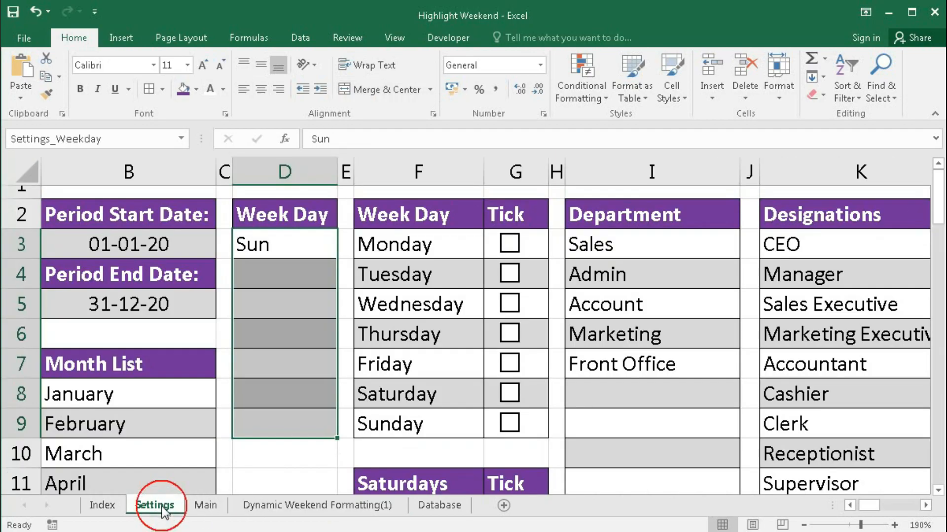
{"action": "left_click", "coordinate": [257, 256]}
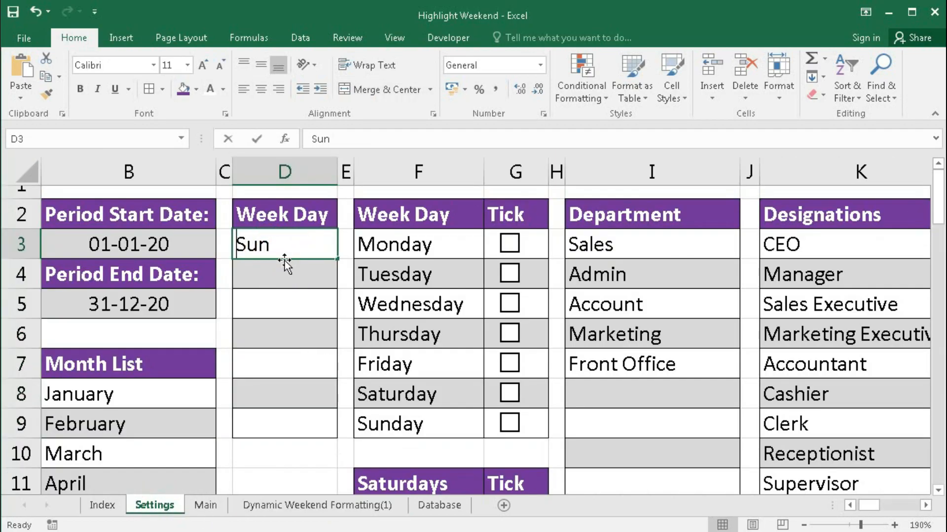
{"action": "type", "text": "Fri"}
{"action": "key", "text": "Return"}
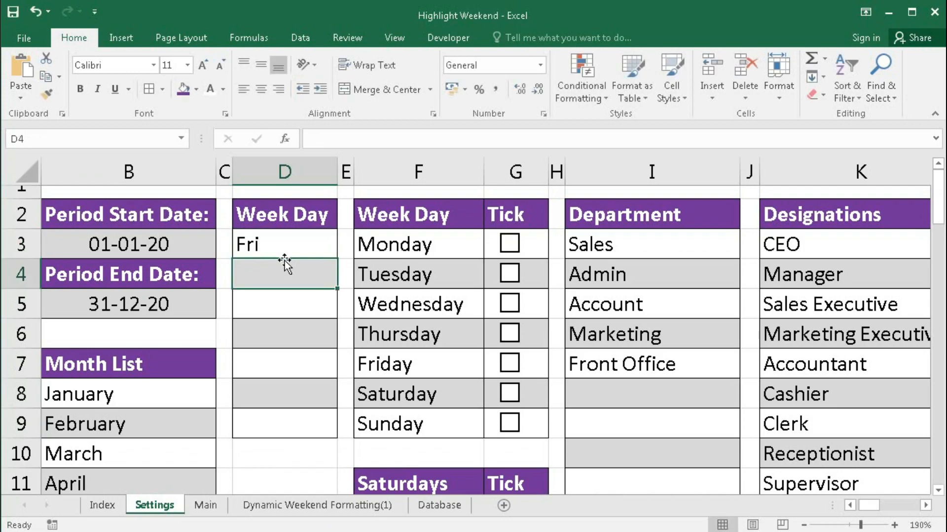
{"action": "left_click", "coordinate": [347, 506]}
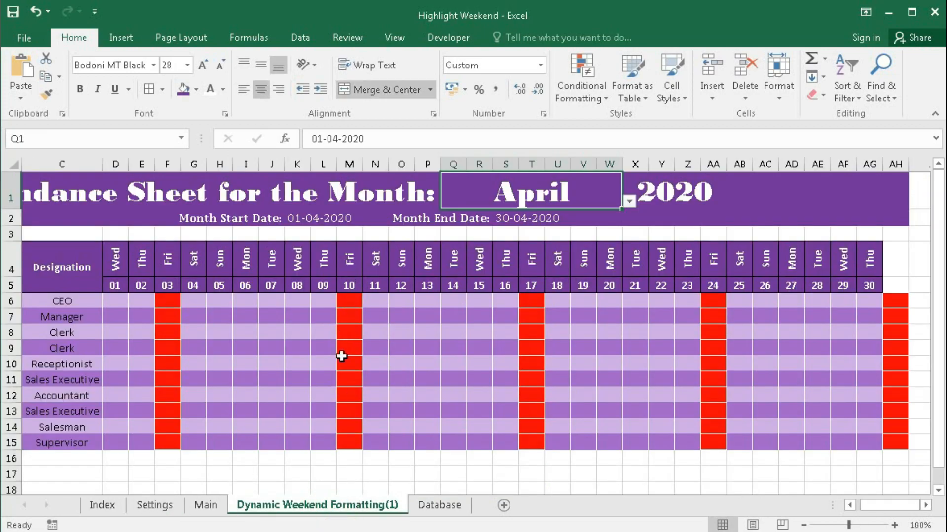
Step: Enter Sat in cell D4 of the Settings sheet's Week Day list, and check the attendance sheet's highlighting
{"action": "left_click", "coordinate": [165, 507]}
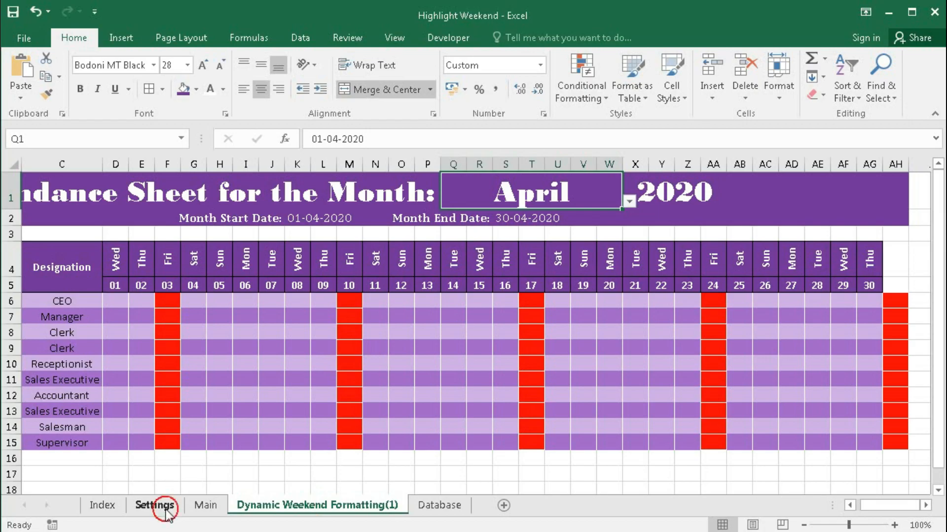
{"action": "left_click", "coordinate": [253, 279]}
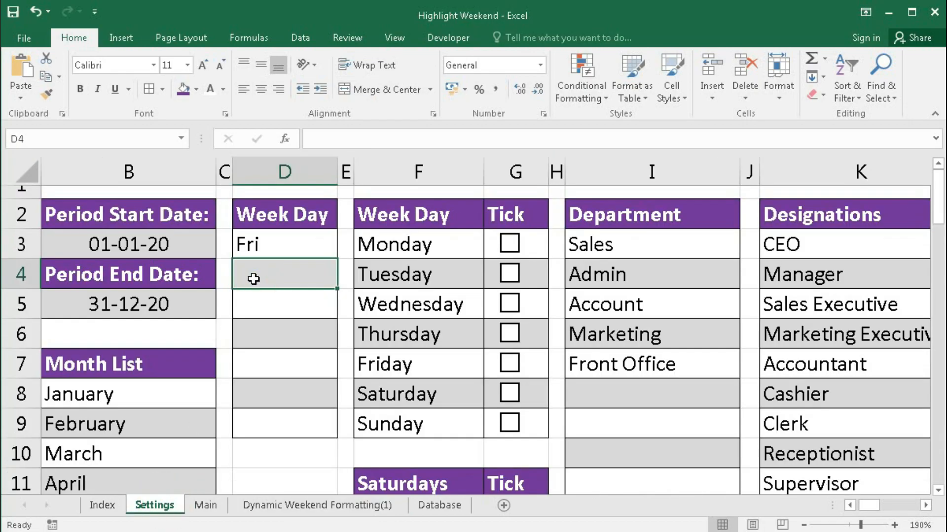
{"action": "type", "text": "Sat"}
{"action": "key", "text": "Return"}
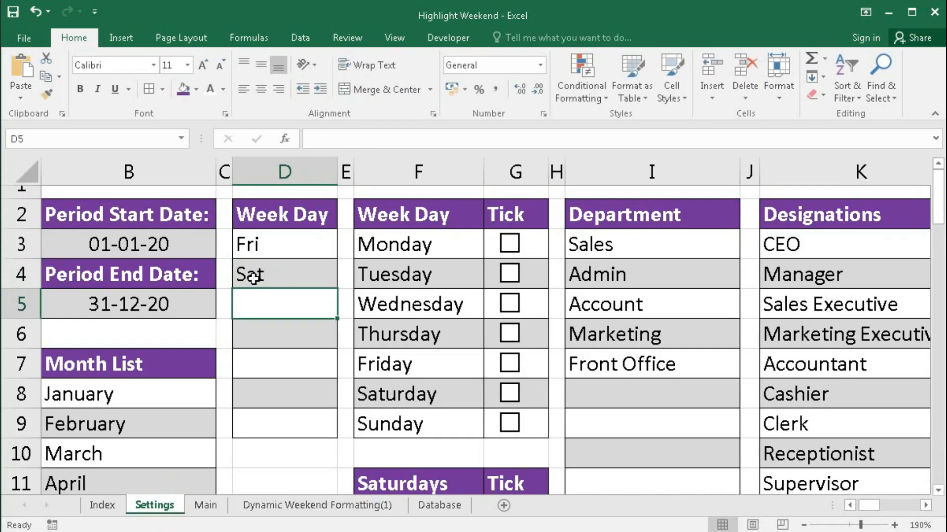
{"action": "left_click", "coordinate": [334, 513]}
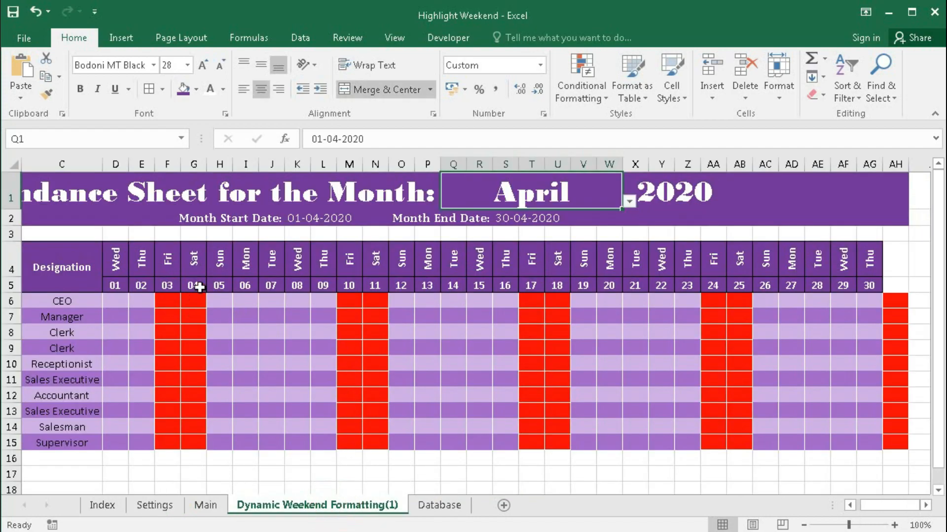
Step: Review the Settings sheet's Week Day list, and set the attendance sheet's month to January
{"action": "left_click", "coordinate": [155, 505]}
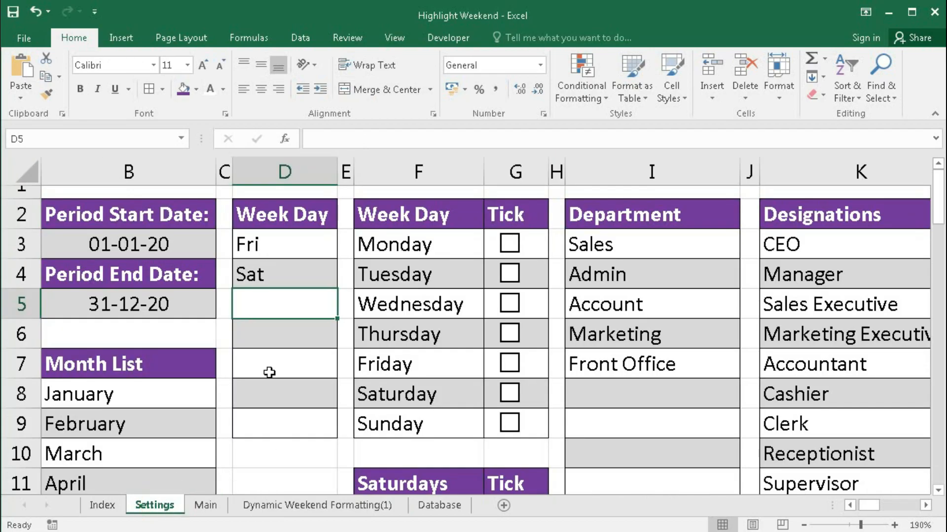
{"action": "left_click", "coordinate": [278, 508]}
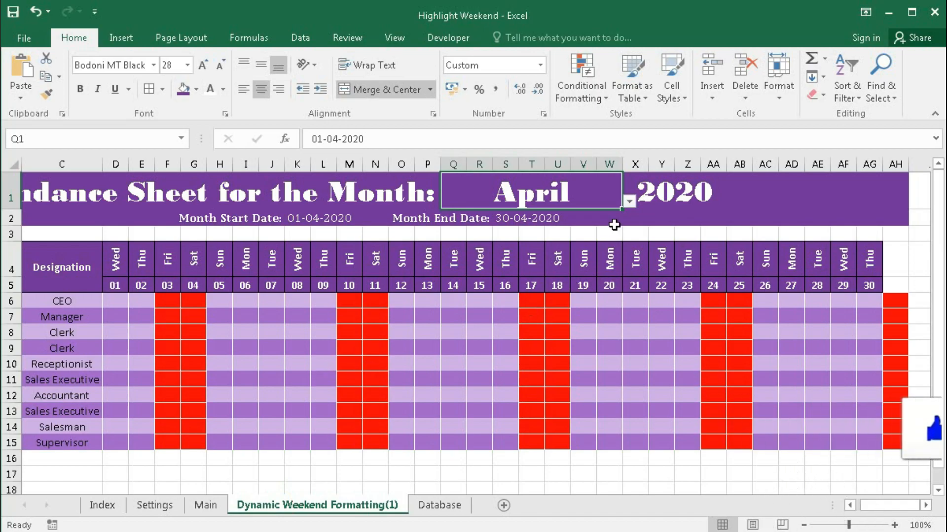
{"action": "left_click", "coordinate": [629, 201]}
{"action": "left_click", "coordinate": [454, 215]}
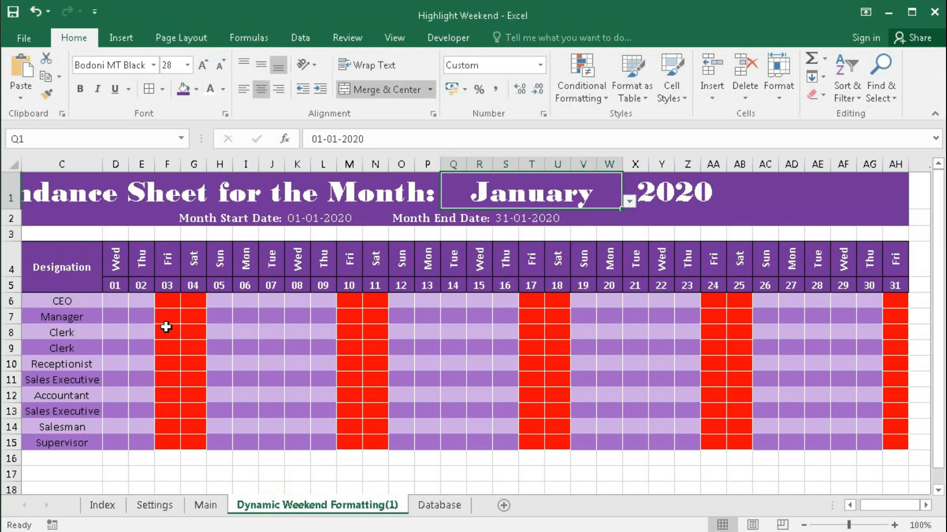
Step: Delete the red COUNTIF conditional formatting rule from the attendance grid
{"action": "left_click", "coordinate": [166, 331]}
{"action": "left_click", "coordinate": [585, 93]}
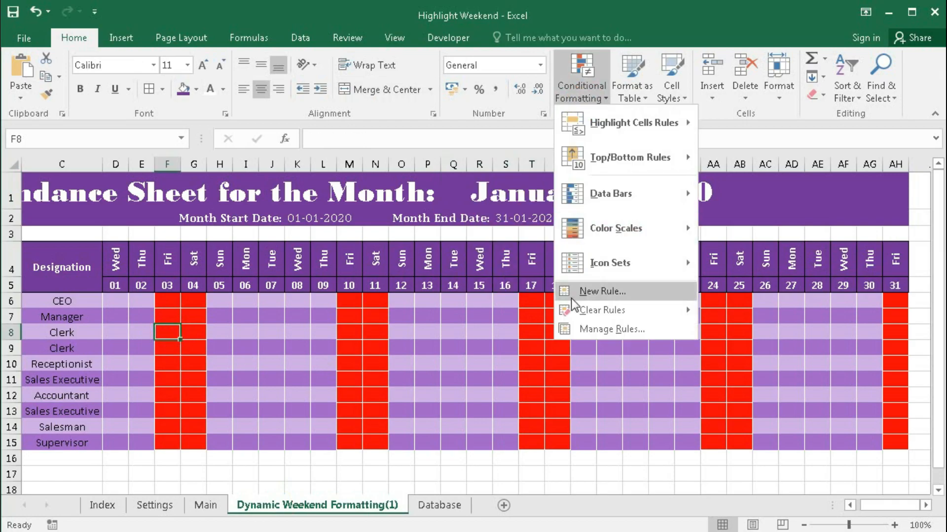
{"action": "left_click", "coordinate": [610, 331]}
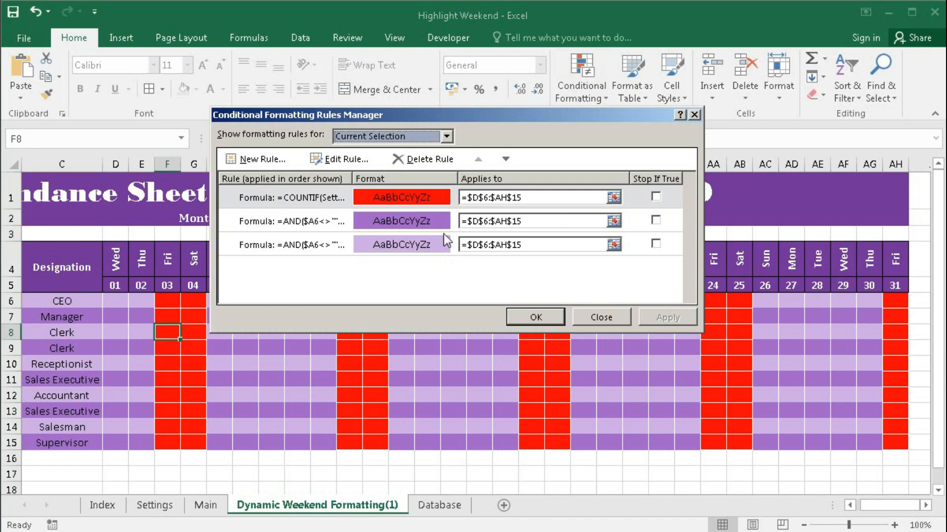
{"action": "left_click", "coordinate": [413, 198]}
{"action": "left_click", "coordinate": [349, 165]}
{"action": "left_click", "coordinate": [375, 193]}
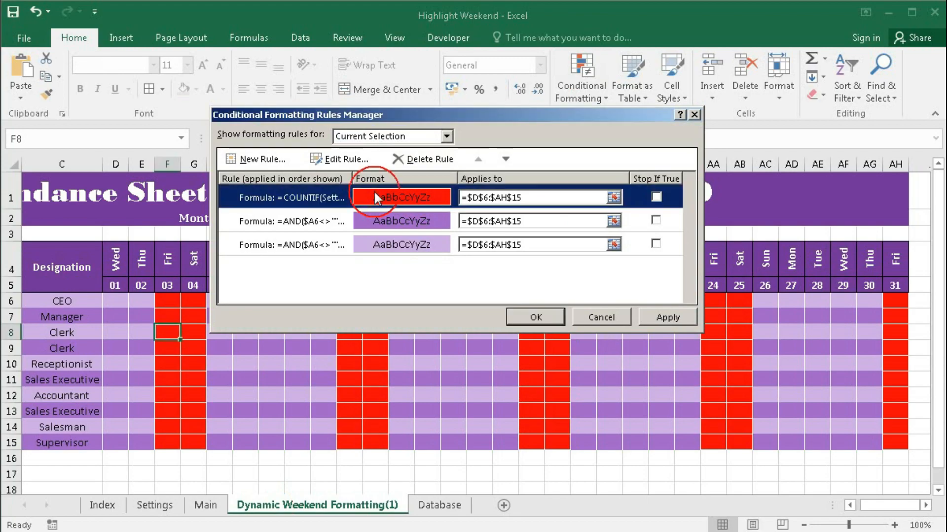
{"action": "left_click", "coordinate": [409, 164]}
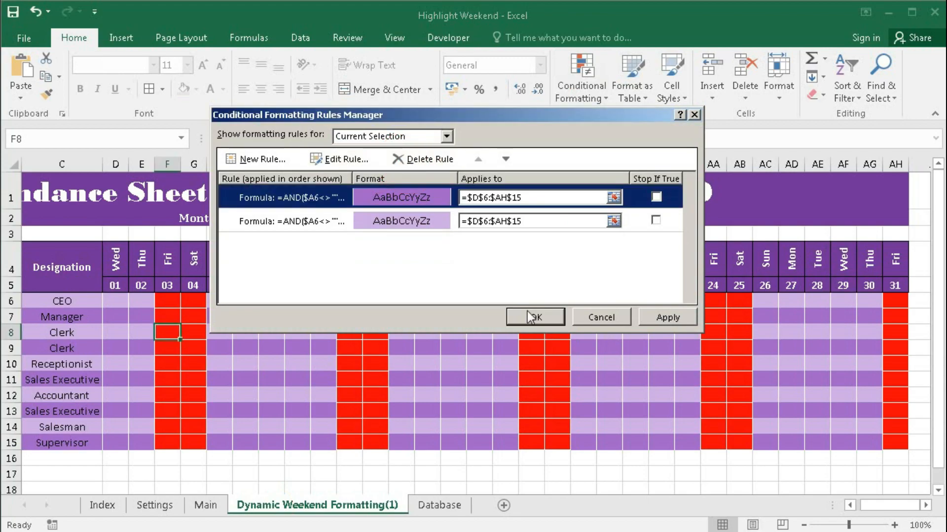
{"action": "left_click", "coordinate": [535, 317]}
{"action": "left_click", "coordinate": [178, 329]}
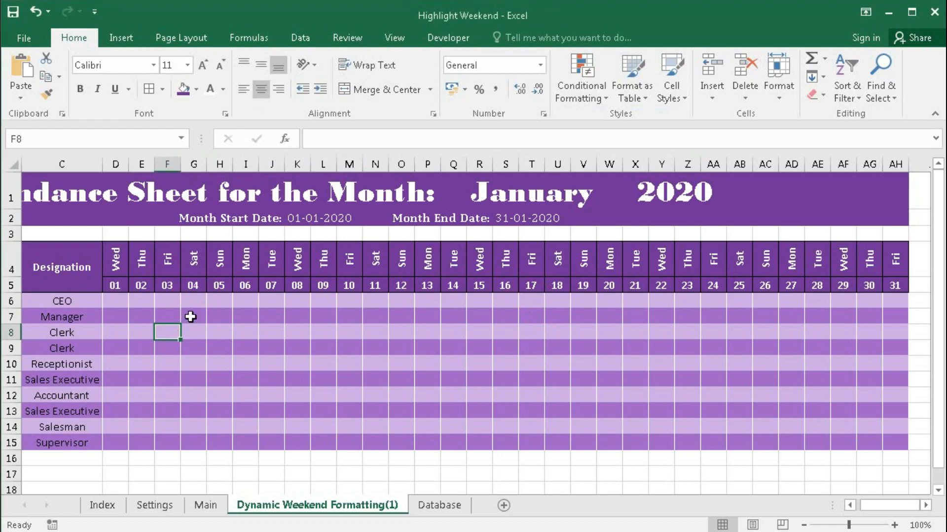
Step: Select the attendance grid D6:AH15, and check the range name of the Week Day cells D3:D9 on the Settings sheet
{"action": "left_click_drag", "start_coordinate": [114, 301], "coordinate": [895, 442]}
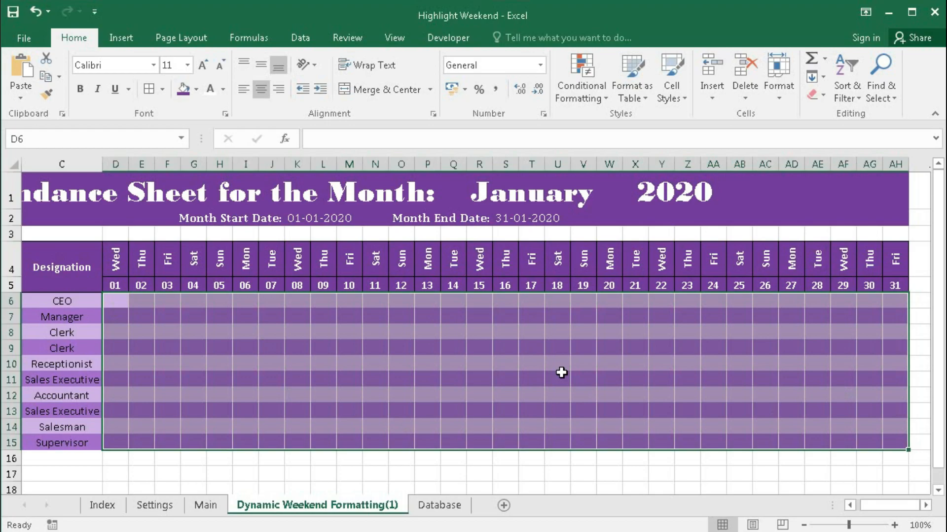
{"action": "left_click", "coordinate": [159, 507]}
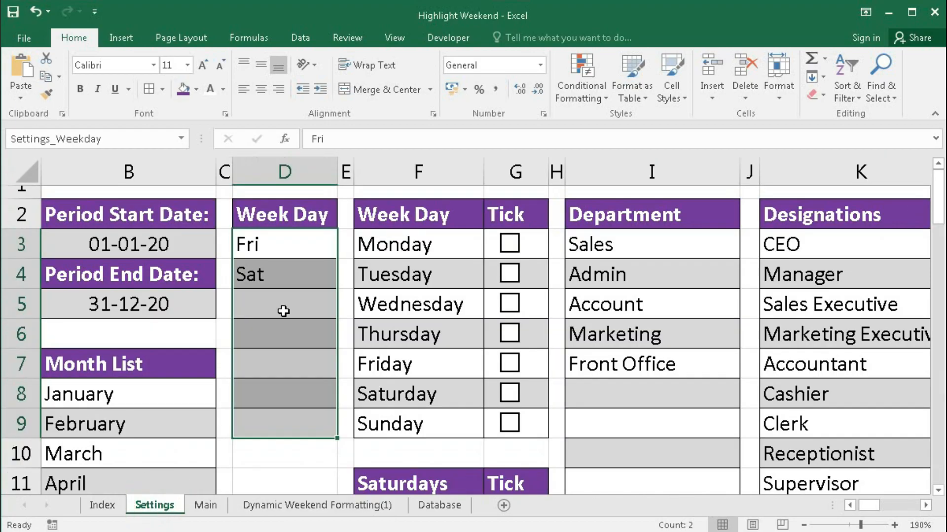
{"action": "left_click", "coordinate": [279, 241]}
{"action": "left_click_drag", "start_coordinate": [279, 240], "coordinate": [273, 415]}
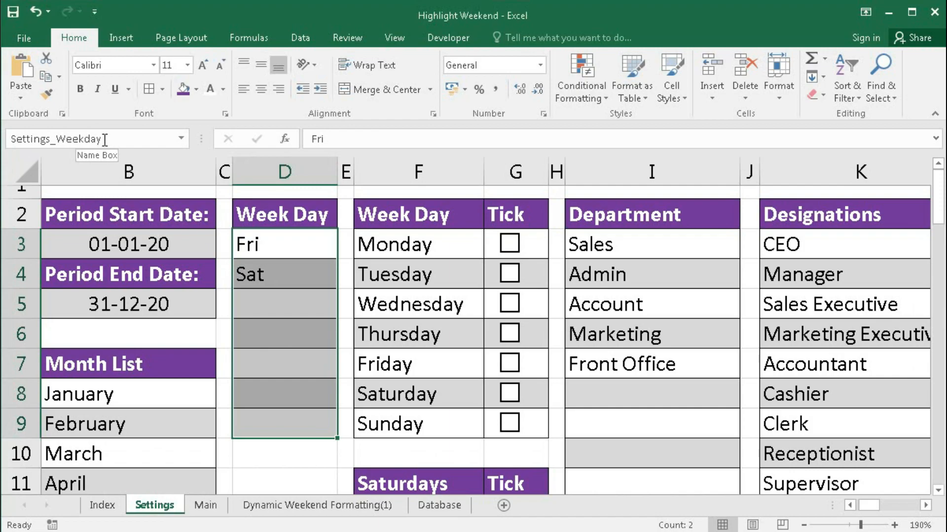
{"action": "left_click_drag", "start_coordinate": [275, 239], "coordinate": [282, 422]}
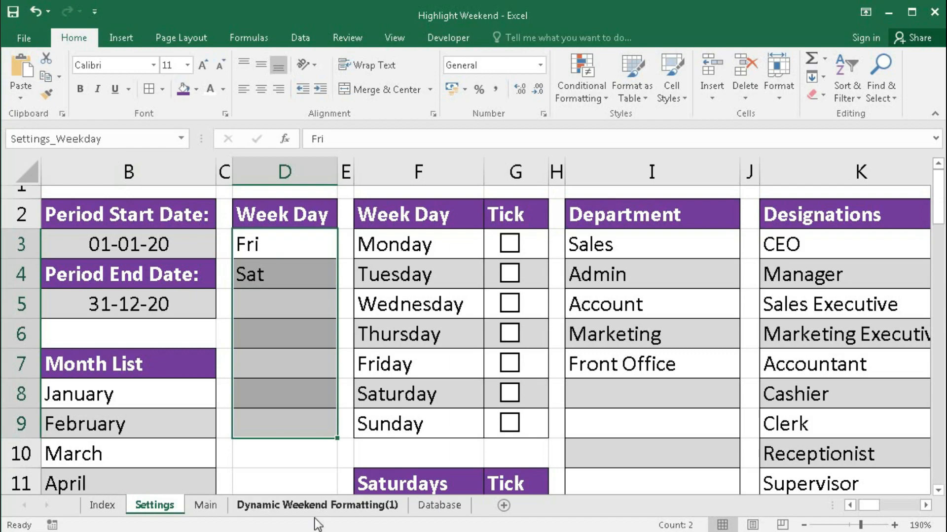
Step: Begin a new formula-based conditional formatting rule for the selected attendance grid D6:AH15, keeping the date header cells in view
{"action": "left_click", "coordinate": [304, 505]}
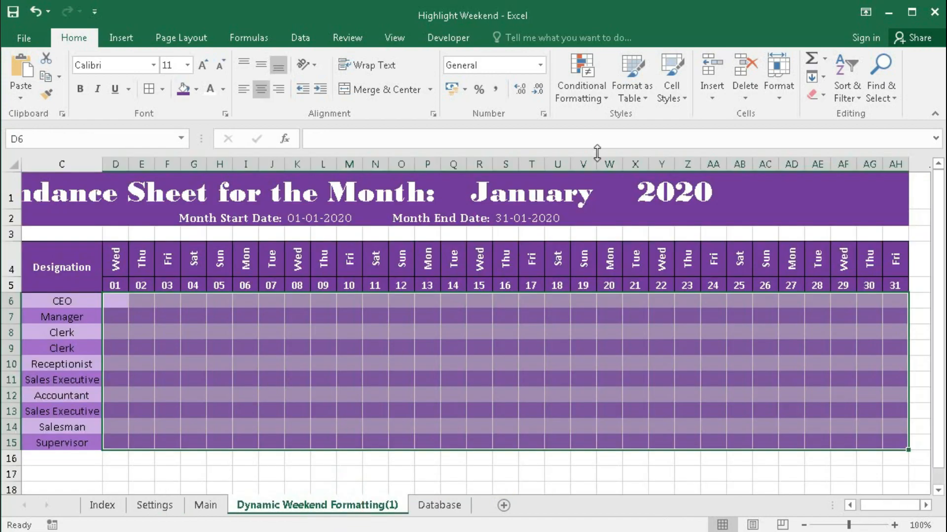
{"action": "left_click", "coordinate": [594, 99]}
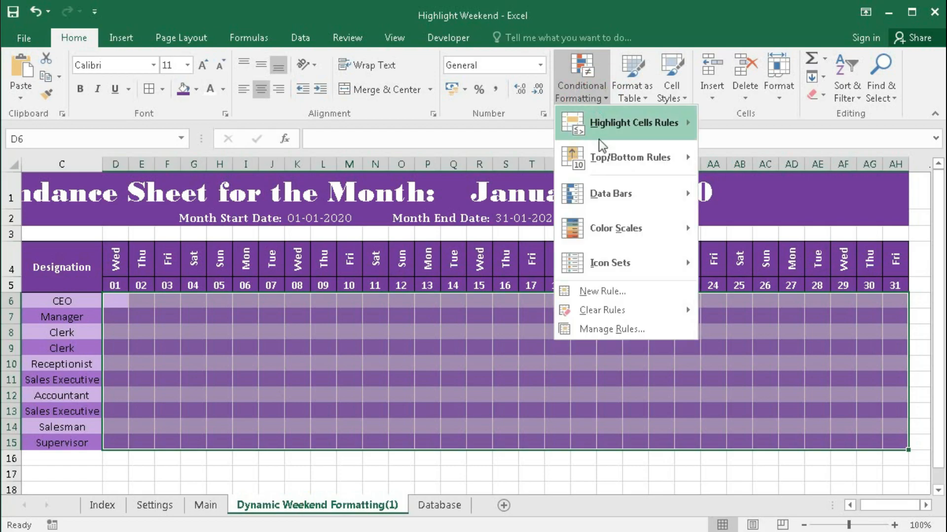
{"action": "left_click", "coordinate": [594, 293]}
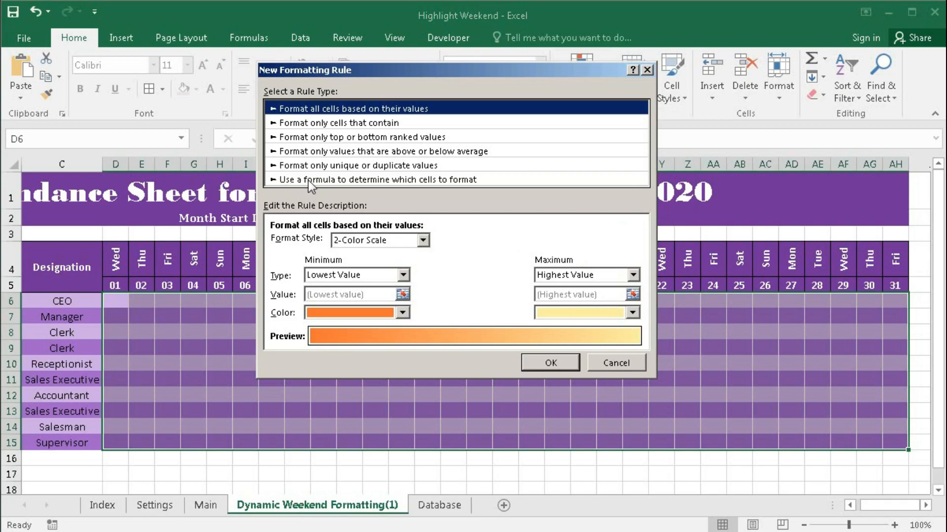
{"action": "left_click", "coordinate": [435, 182]}
{"action": "left_click", "coordinate": [314, 244]}
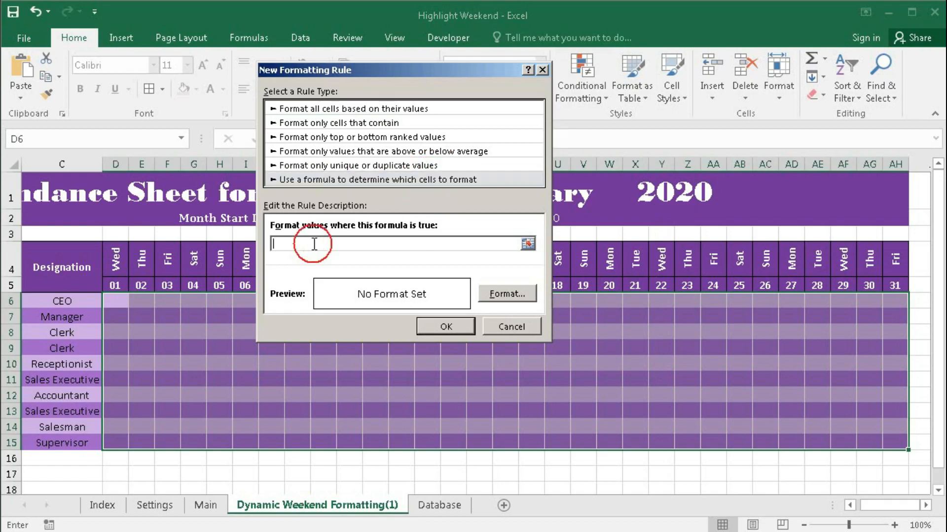
{"action": "left_click_drag", "start_coordinate": [370, 69], "coordinate": [483, 174]}
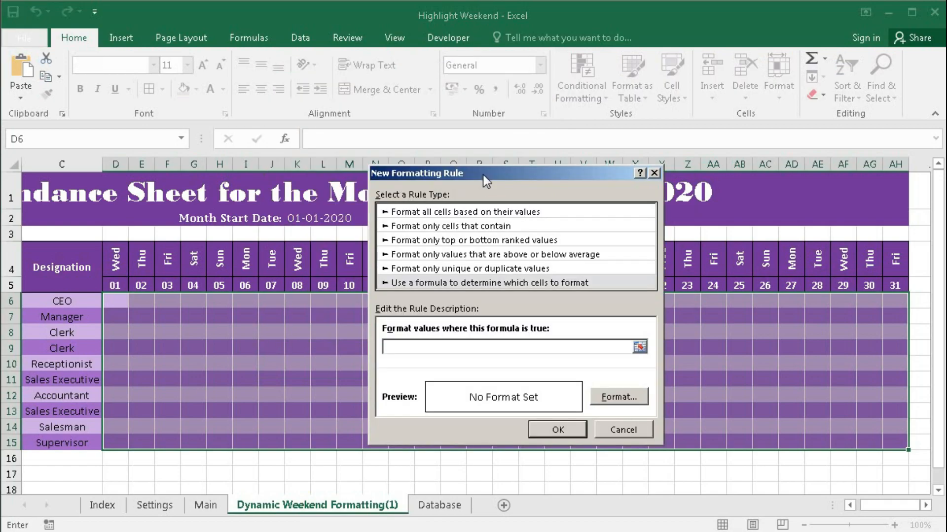
Step: Enter the rule formula =countif(settings_Weekday,text(D$5,"ddd")), referencing the first date cell D5 with only its row fixed
{"action": "type", "text": "=countif("}
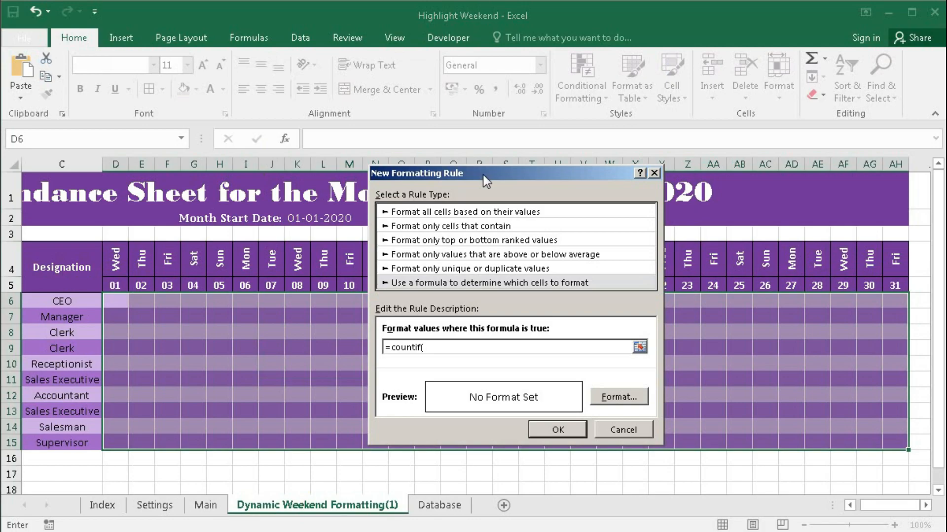
{"action": "type", "text": "settings_Weekday,"}
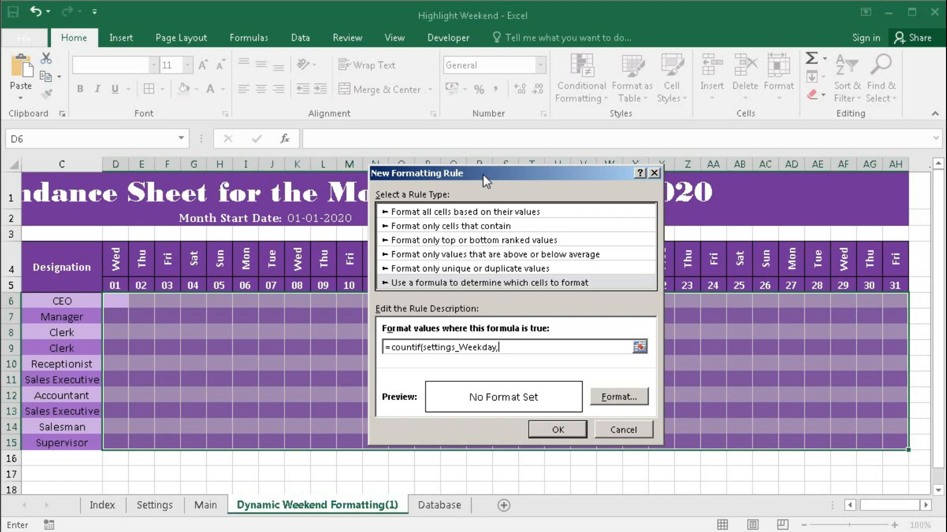
{"action": "type", "text": "ext("}
{"action": "left_click", "coordinate": [115, 286]}
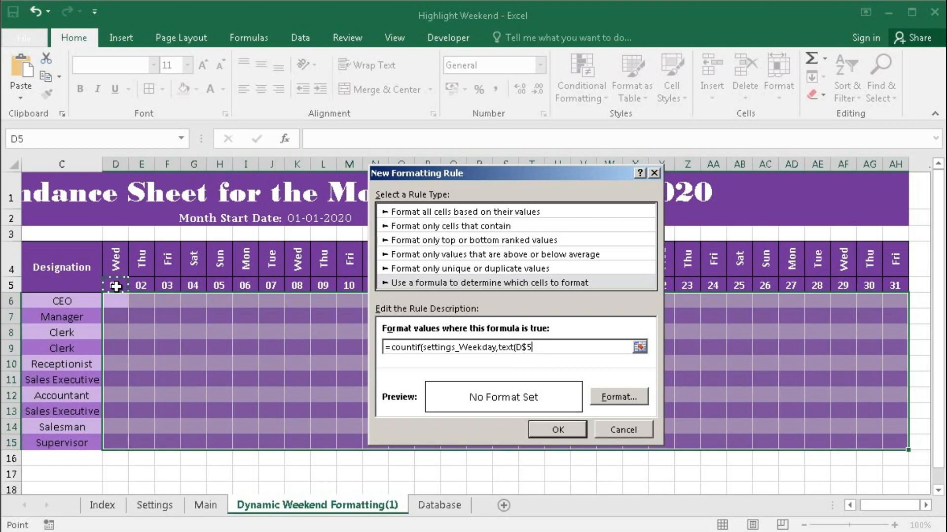
{"action": "type", "text": ","}
{"action": "type", "text": "\"d"}
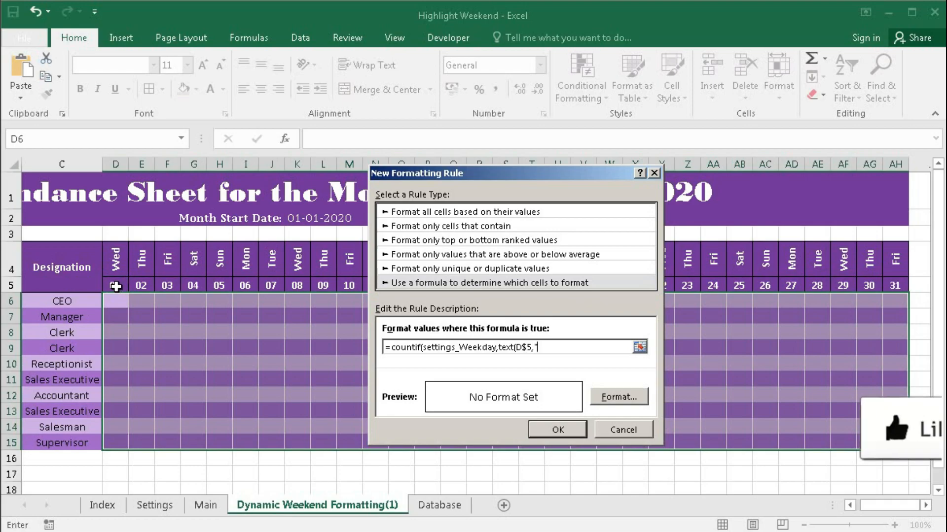
{"action": "type", "text": "dd"}
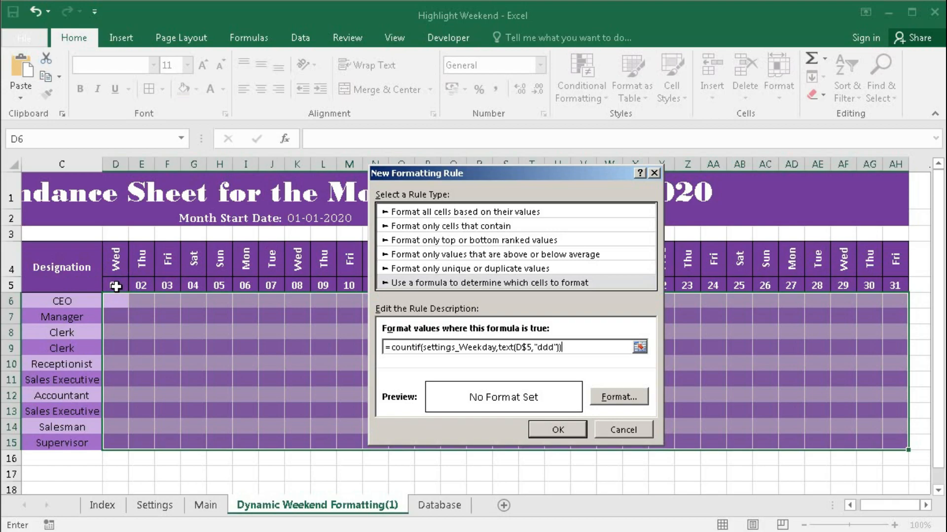
Step: Format the rule with a white outline border and a red fill, and apply it to the attendance grid
{"action": "left_click", "coordinate": [617, 396]}
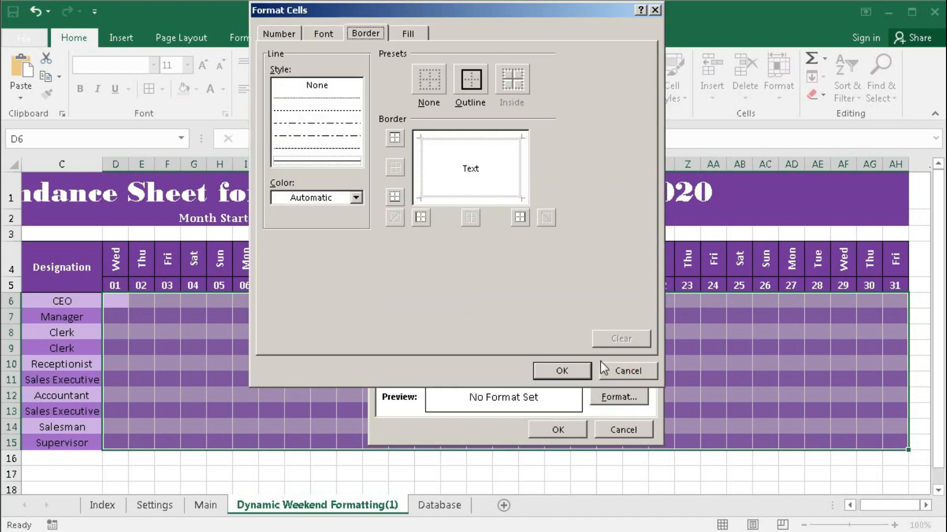
{"action": "left_click", "coordinate": [358, 197]}
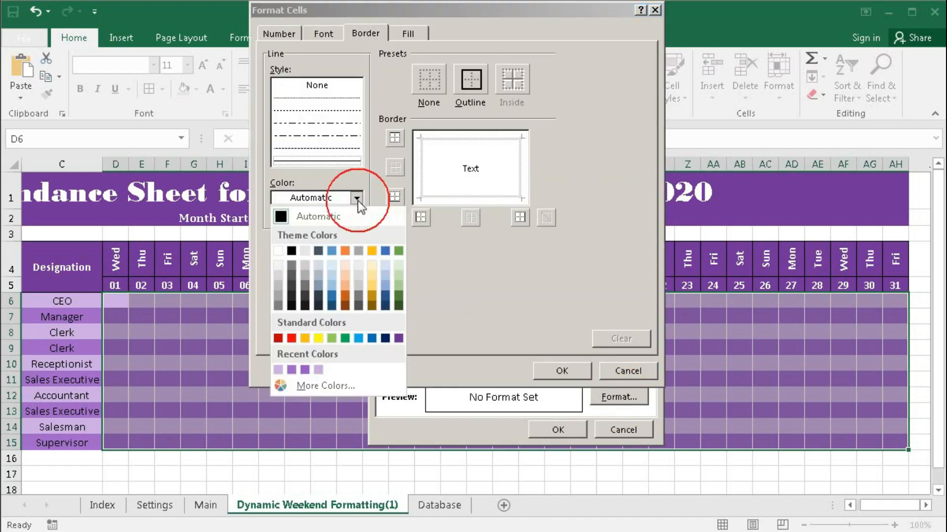
{"action": "left_click", "coordinate": [281, 251]}
{"action": "left_click", "coordinate": [485, 78]}
{"action": "left_click", "coordinate": [410, 36]}
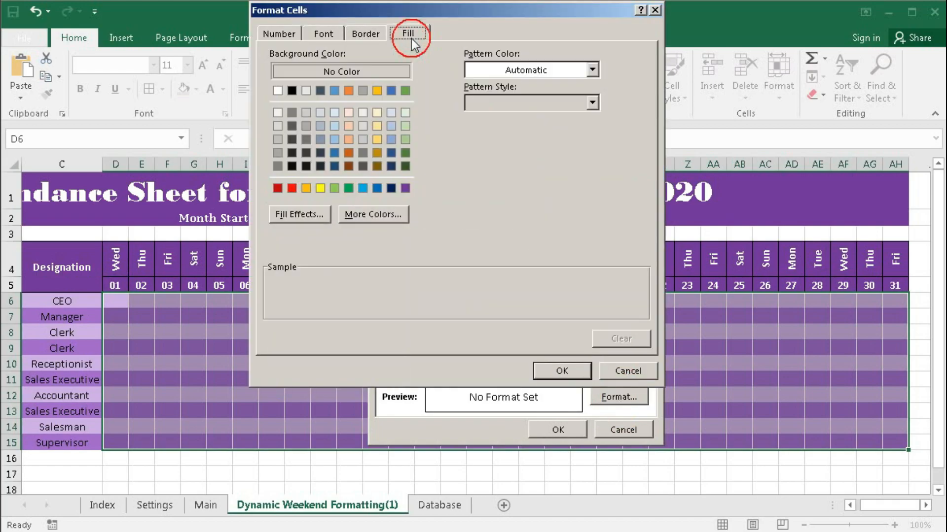
{"action": "left_click", "coordinate": [292, 188]}
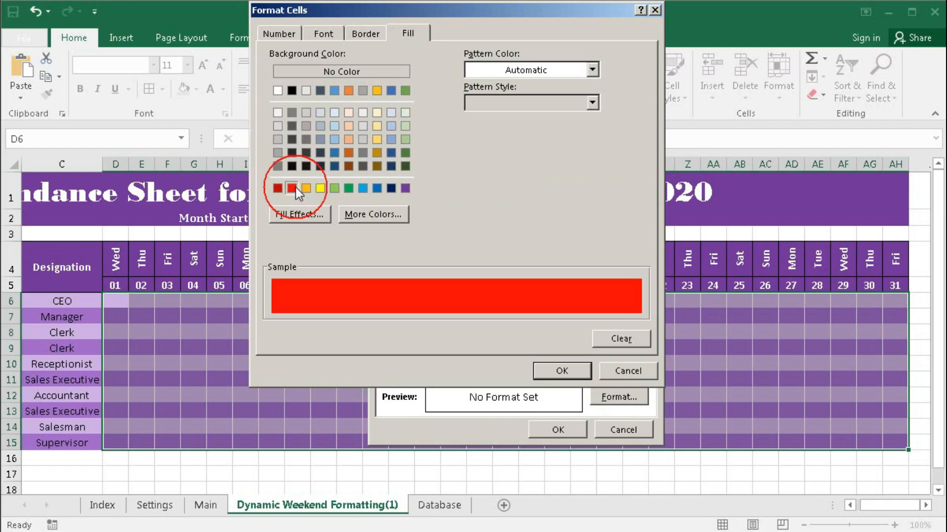
{"action": "left_click", "coordinate": [545, 375]}
{"action": "left_click", "coordinate": [559, 437]}
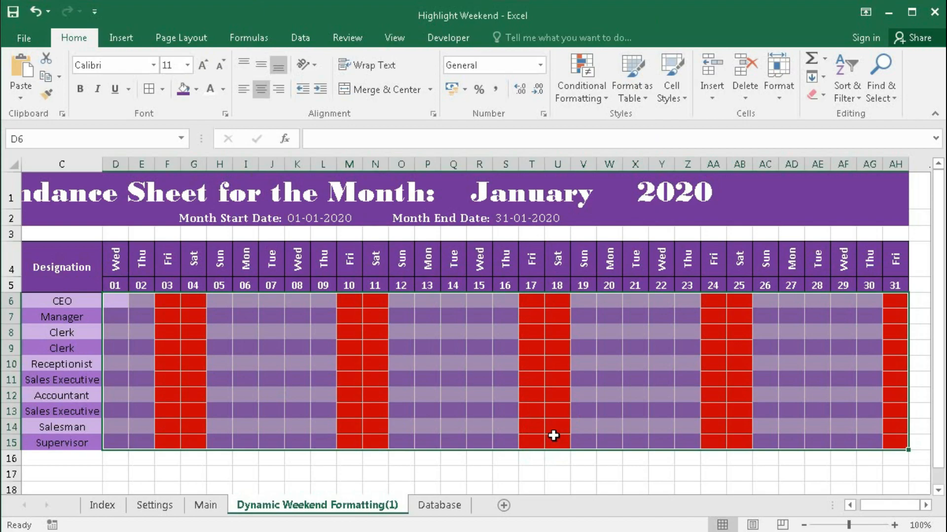
Step: Enter Sat in D3 and Sun in D4 of the Settings sheet's Week Day list, and check the attendance sheet's highlighting
{"action": "left_click", "coordinate": [154, 506]}
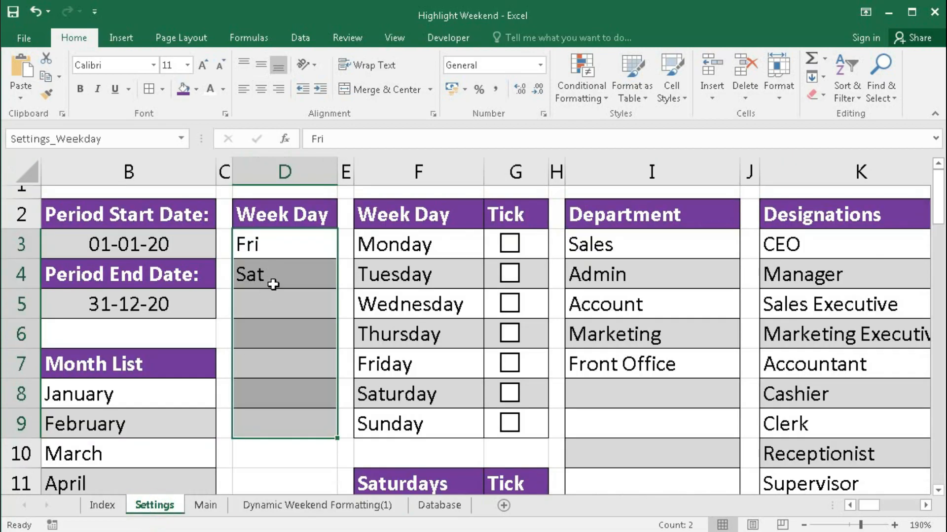
{"action": "left_click", "coordinate": [274, 249]}
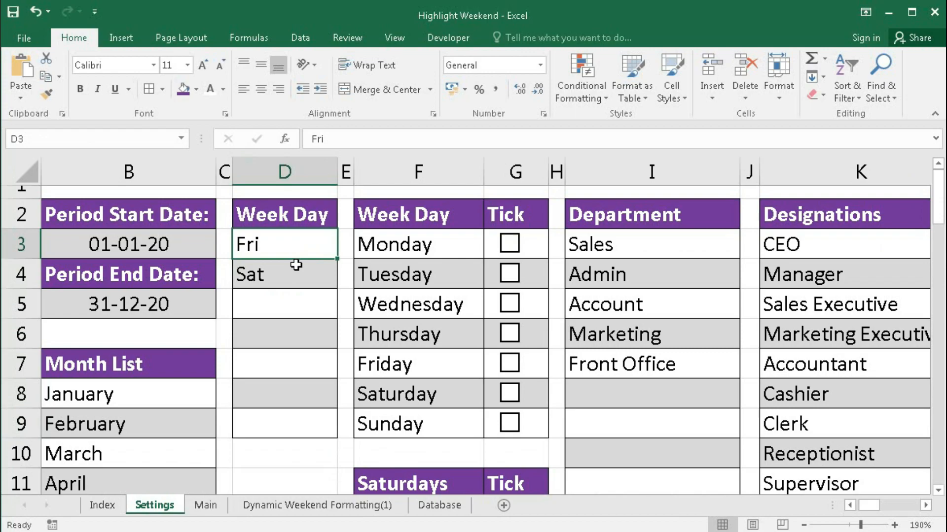
{"action": "type", "text": "Sat"}
{"action": "key", "text": "Return"}
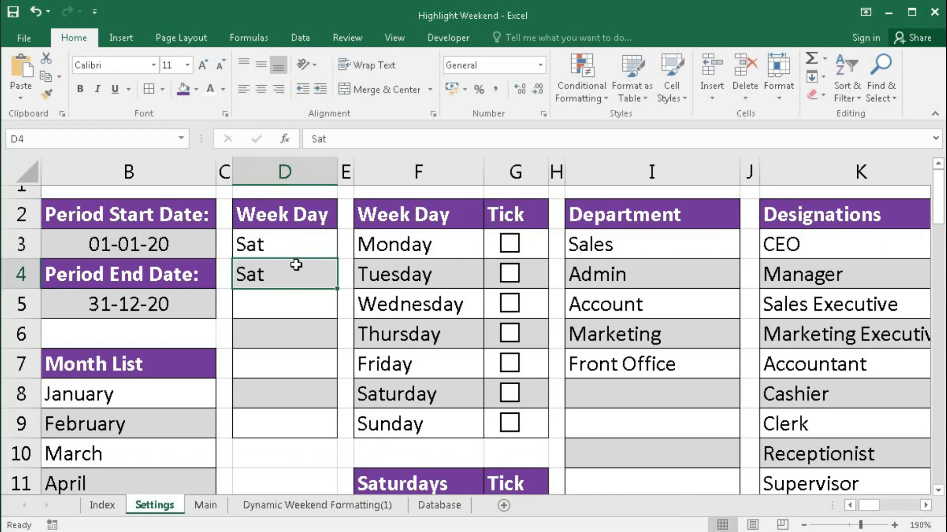
{"action": "type", "text": "Sun"}
{"action": "key", "text": "Return"}
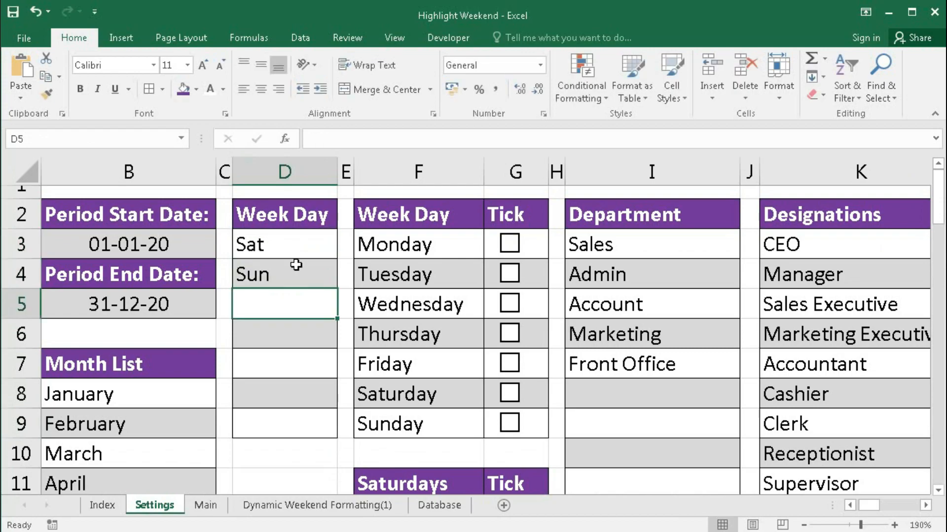
{"action": "left_click", "coordinate": [309, 504]}
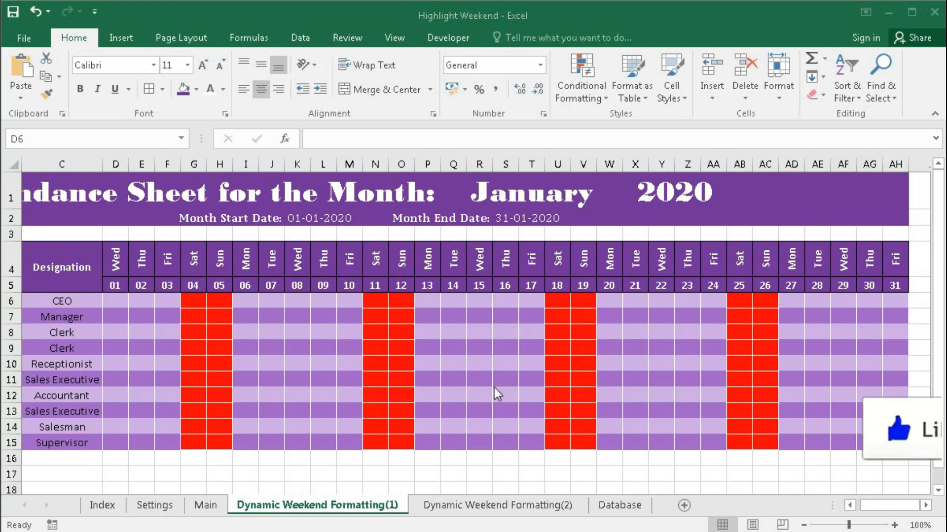
Step: Tick Saturday and Sunday in the Settings sheet's Week Day checkboxes, and check the highlighting on the Dynamic Weekend Formatting(2) sheet
{"action": "left_click", "coordinate": [454, 504]}
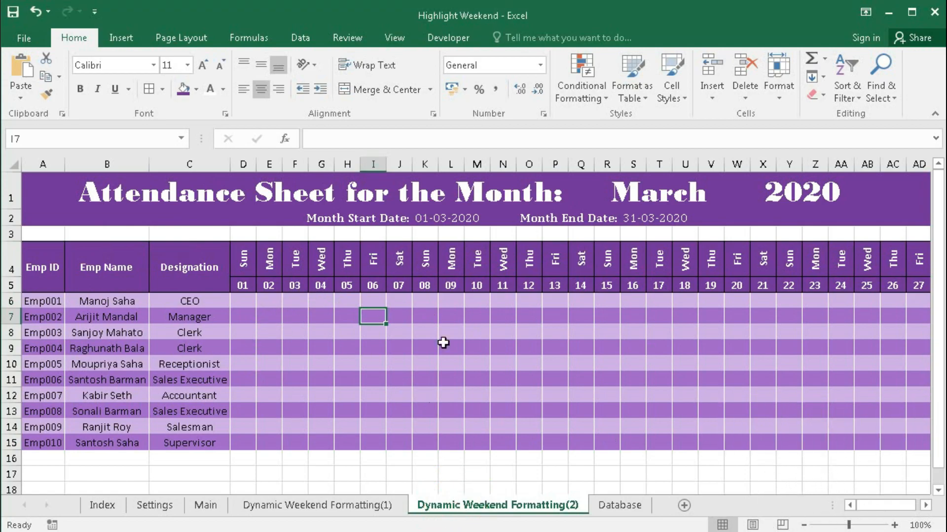
{"action": "left_click", "coordinate": [163, 506]}
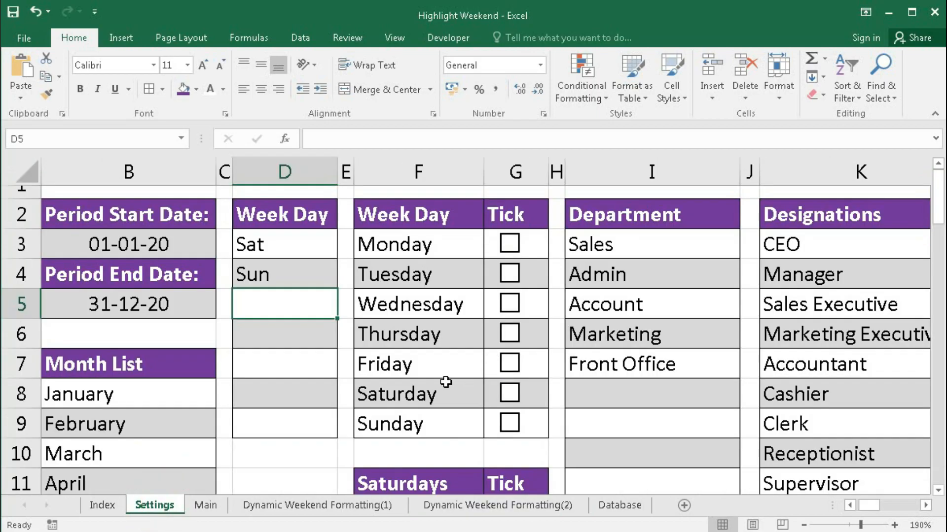
{"action": "left_click", "coordinate": [508, 393]}
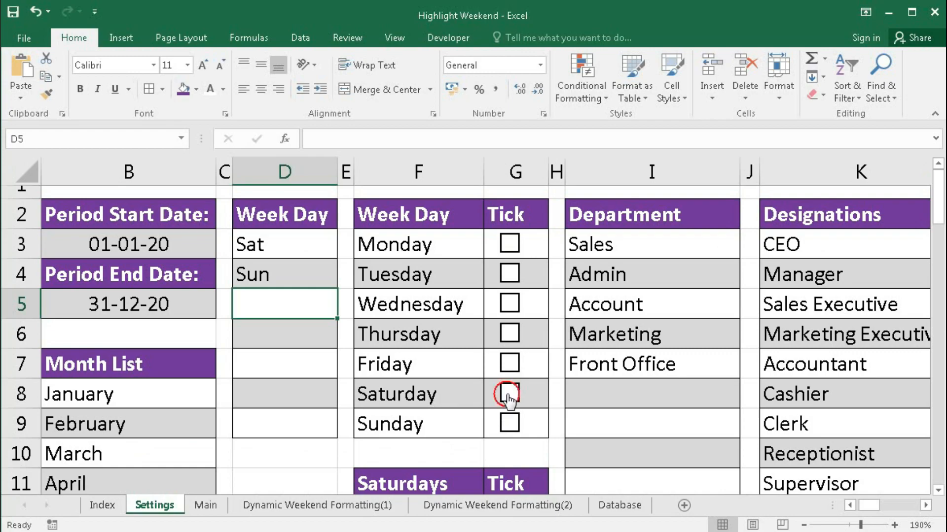
{"action": "left_click", "coordinate": [510, 422]}
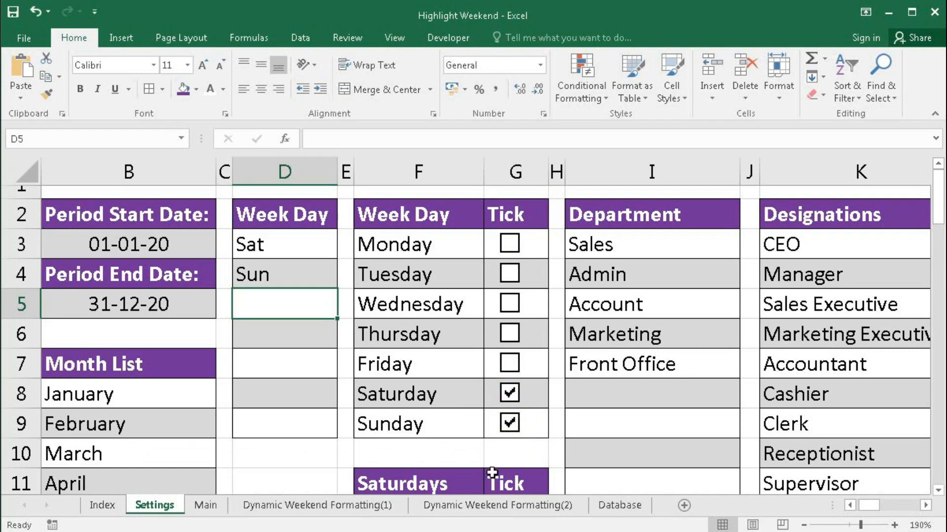
{"action": "left_click", "coordinate": [488, 505]}
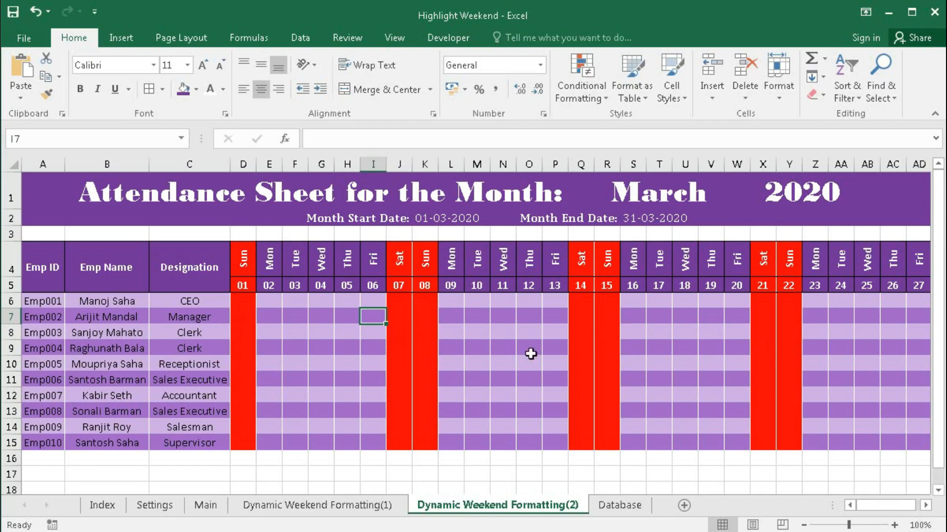
Step: Untick Saturday and Sunday and tick Friday in the Settings sheet, and check the Dynamic Weekend Formatting(2) sheet
{"action": "left_click", "coordinate": [154, 507]}
{"action": "left_click", "coordinate": [510, 404]}
{"action": "left_click", "coordinate": [510, 364]}
{"action": "left_click", "coordinate": [502, 506]}
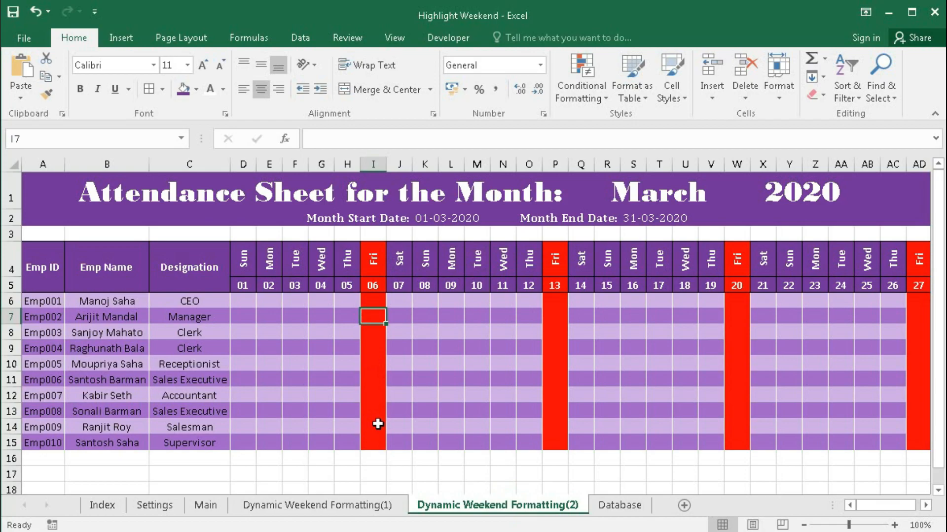
Step: Untick Friday and tick Monday and Sunday in the Settings sheet, and check the Dynamic Weekend Formatting(2) sheet
{"action": "left_click", "coordinate": [155, 504]}
{"action": "left_click", "coordinate": [511, 366]}
{"action": "left_click", "coordinate": [508, 249]}
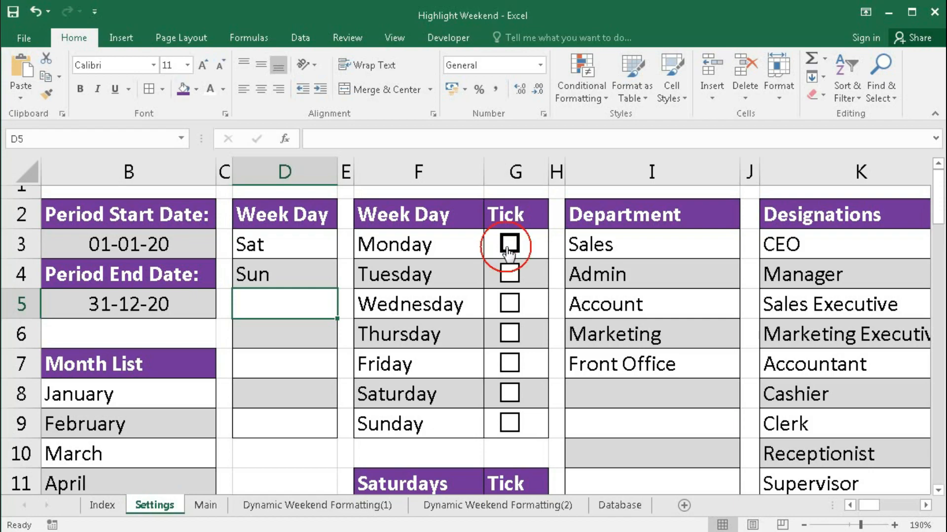
{"action": "left_click", "coordinate": [509, 426]}
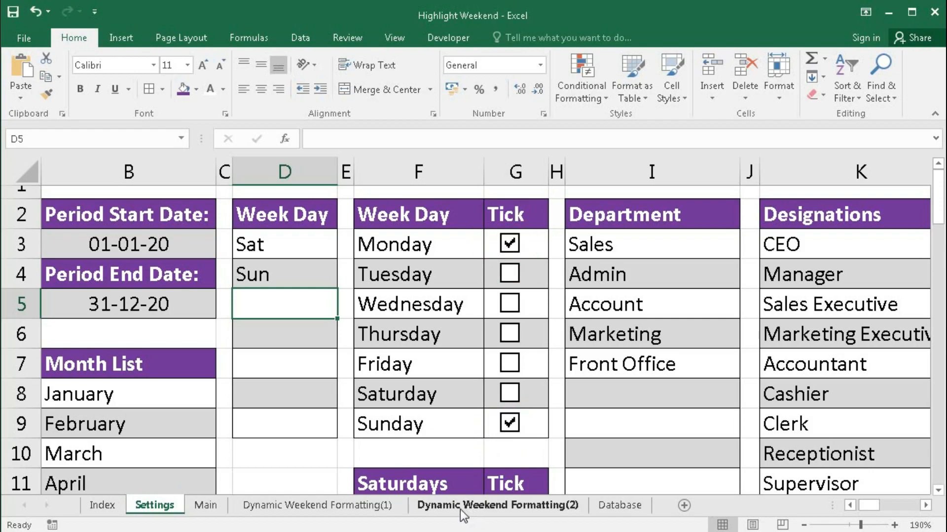
{"action": "left_click", "coordinate": [442, 515]}
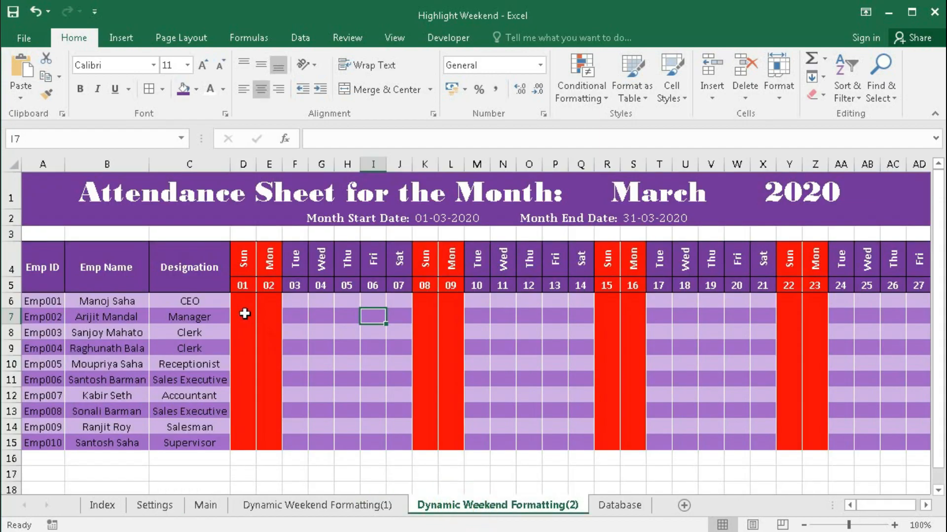